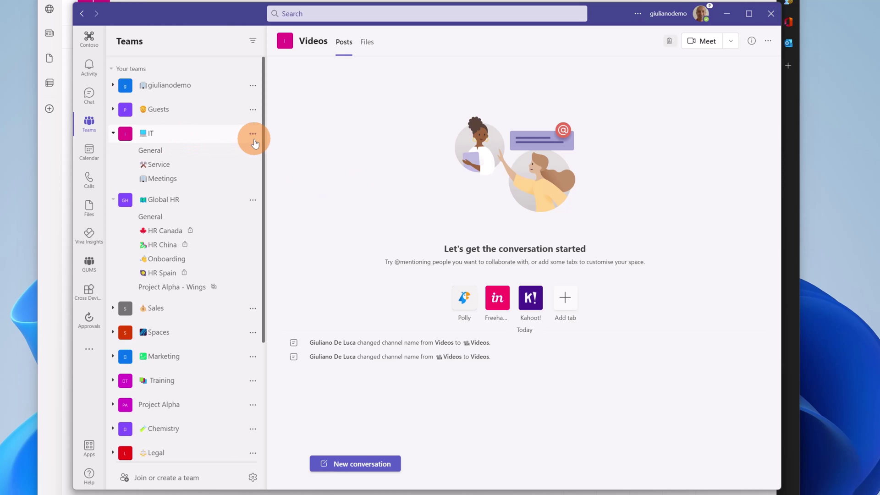
Create a standard channel in the IT team named "Video" with a movie camera emoji in front.
{"action": "left_click", "coordinate": [262, 142]}
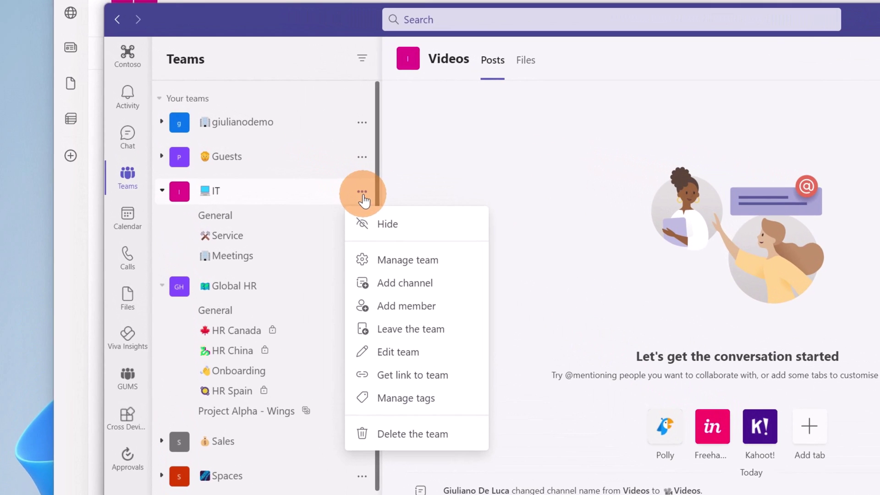
{"action": "left_click", "coordinate": [412, 282]}
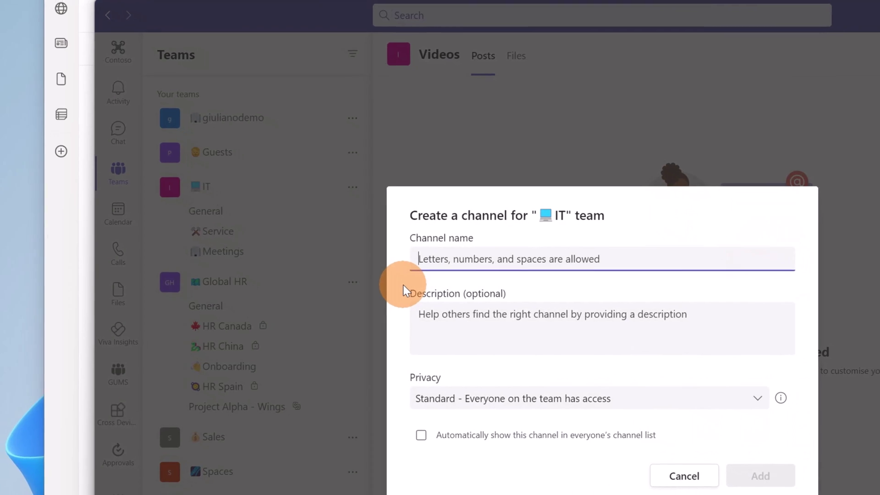
{"action": "key", "text": "super+period"}
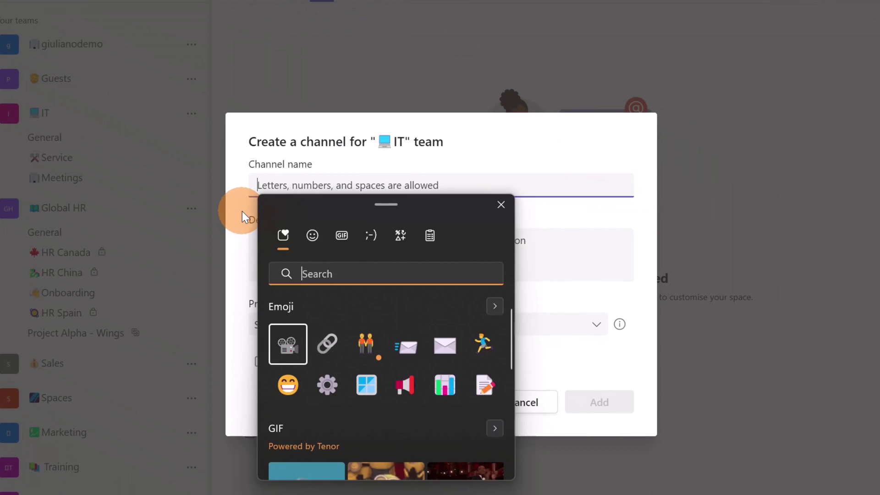
{"action": "left_click", "coordinate": [293, 341]}
{"action": "left_click", "coordinate": [501, 205]}
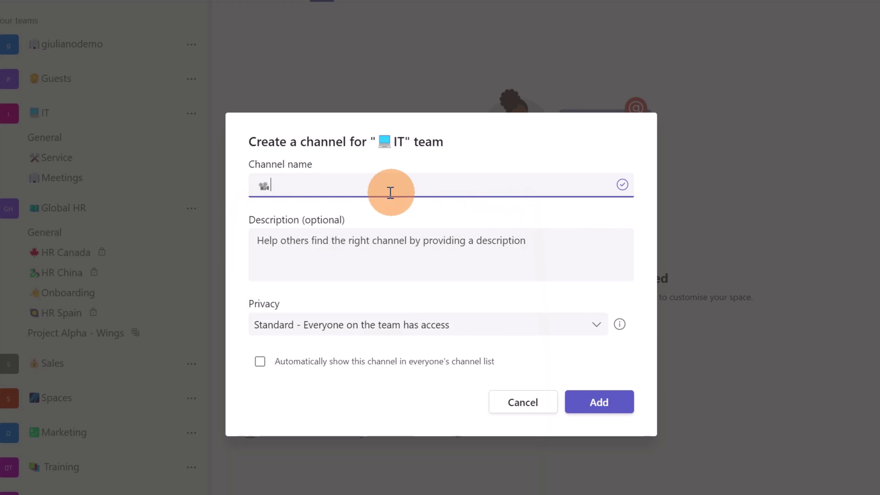
{"action": "type", "text": "Video"}
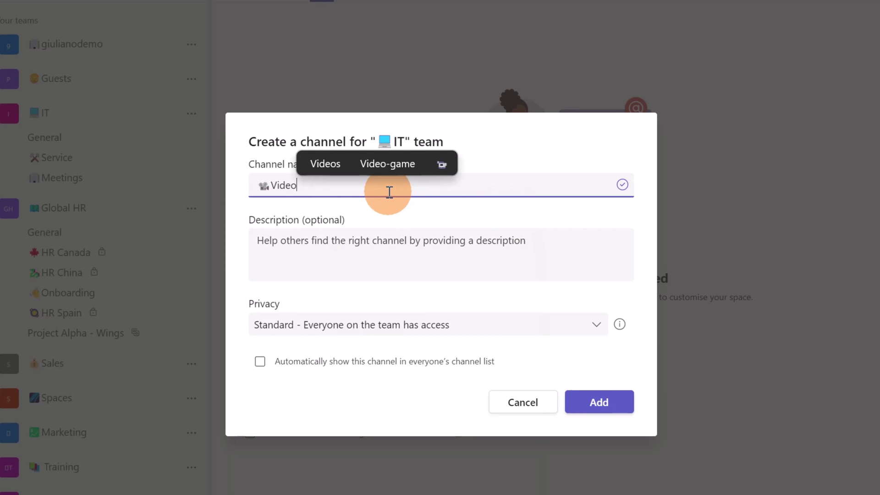
{"action": "left_click", "coordinate": [582, 402]}
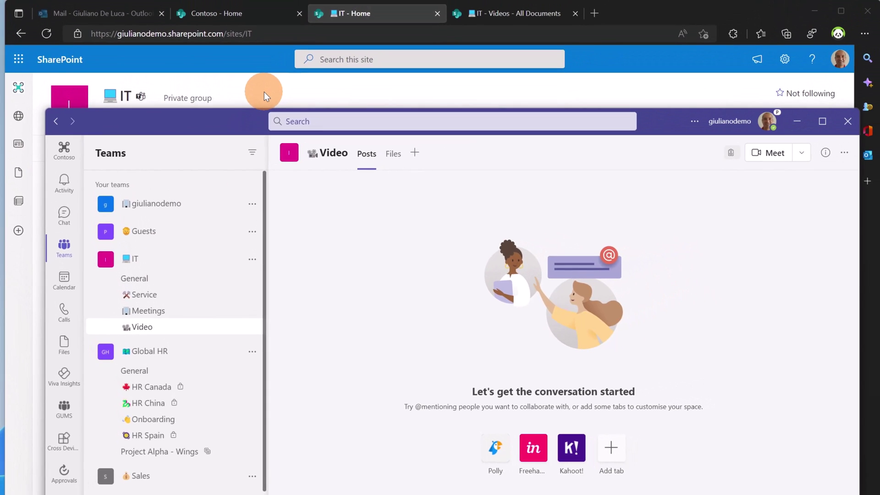
Switch to the IT SharePoint site in the browser and open its page at /_layouts/video_collections.aspx.
{"action": "left_click", "coordinate": [284, 1]}
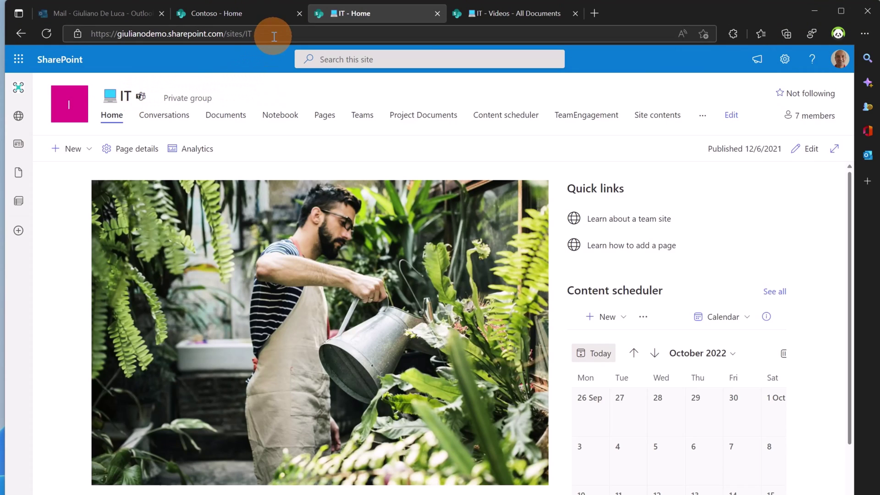
{"action": "left_click", "coordinate": [310, 35]}
{"action": "left_click", "coordinate": [314, 36]}
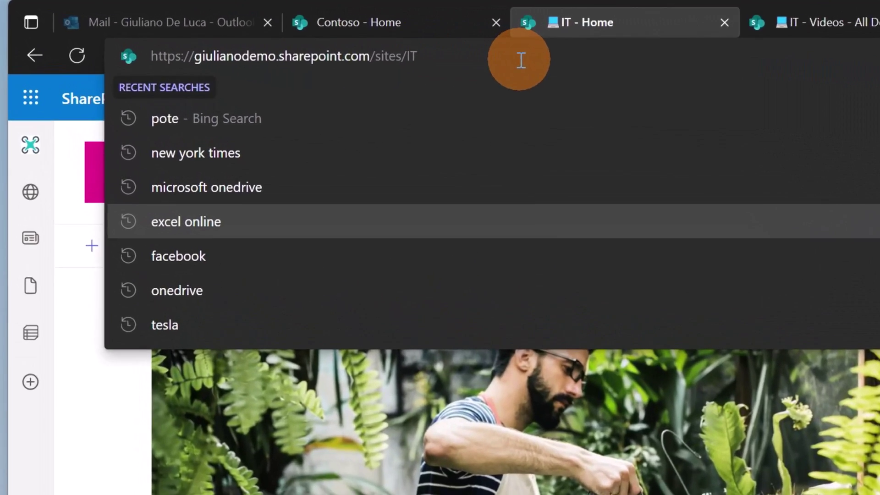
{"action": "type", "text": "/"}
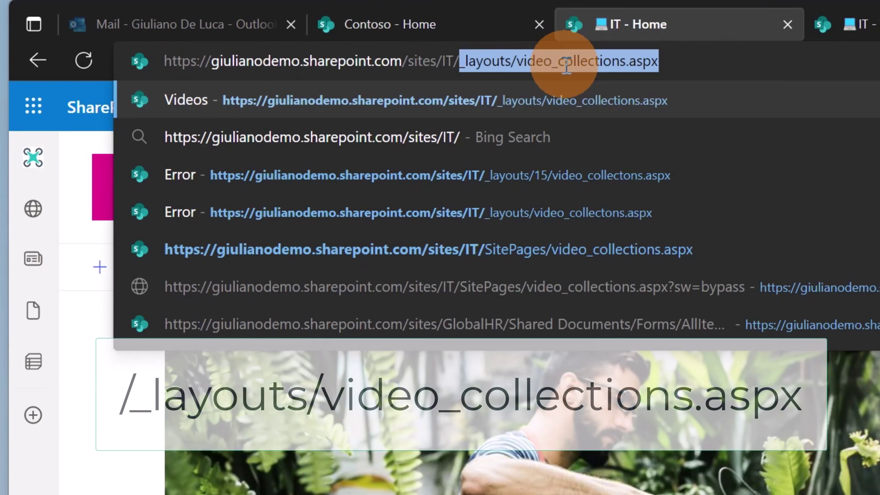
{"action": "type", "text": "_layo"}
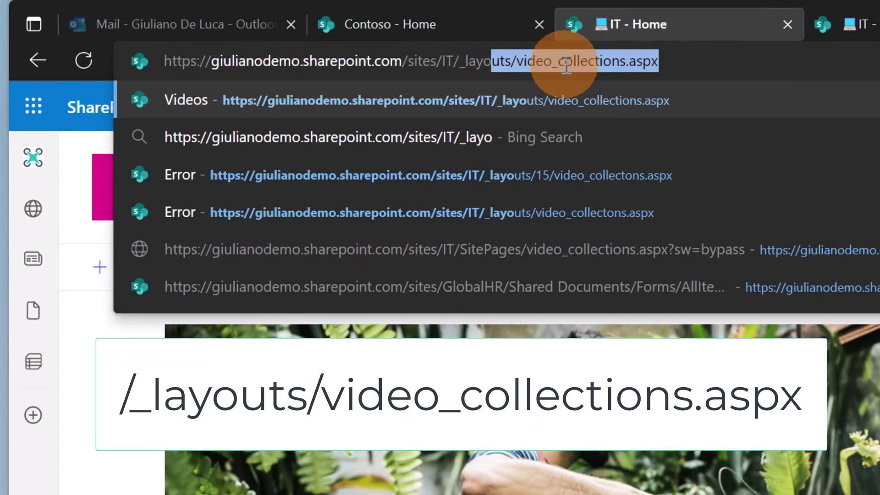
{"action": "type", "text": "uts/"}
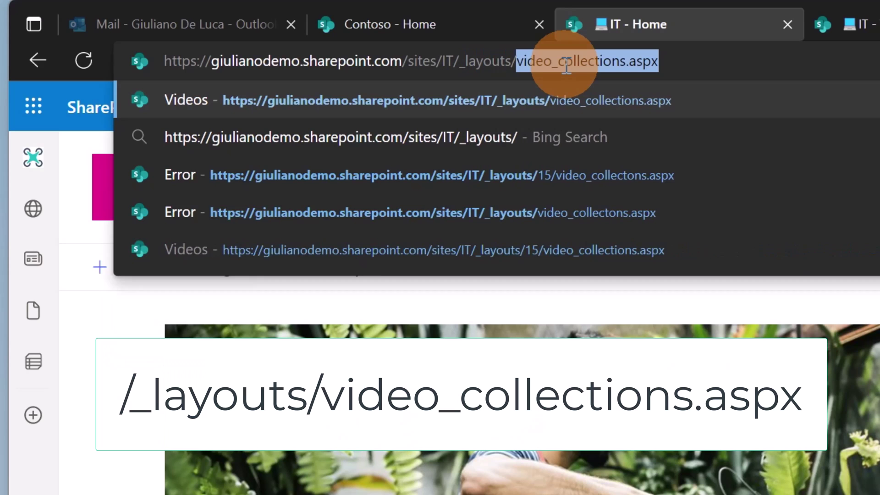
{"action": "type", "text": "video_collections"}
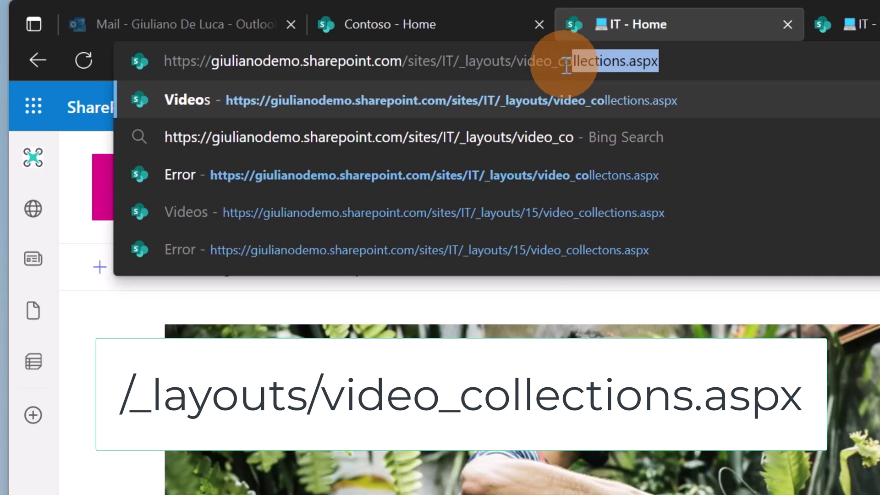
{"action": "type", "text": ".aspx"}
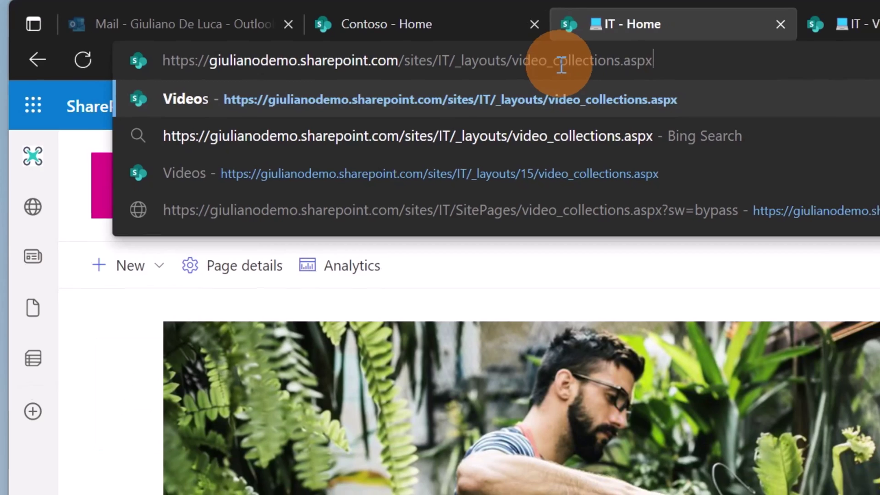
{"action": "key", "text": "Return"}
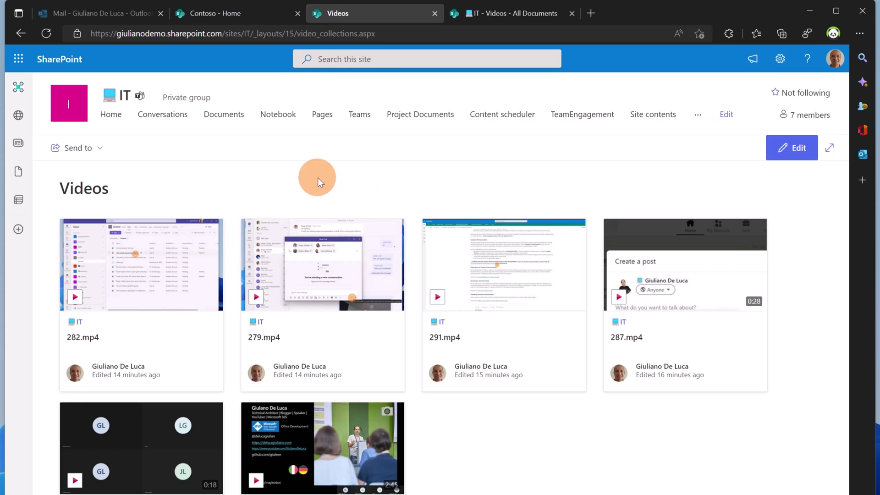
Copy the full address of the Videos page and switch back to Teams.
{"action": "left_click_drag", "start_coordinate": [389, 34], "coordinate": [78, 34]}
{"action": "key", "text": "ctrl+c"}
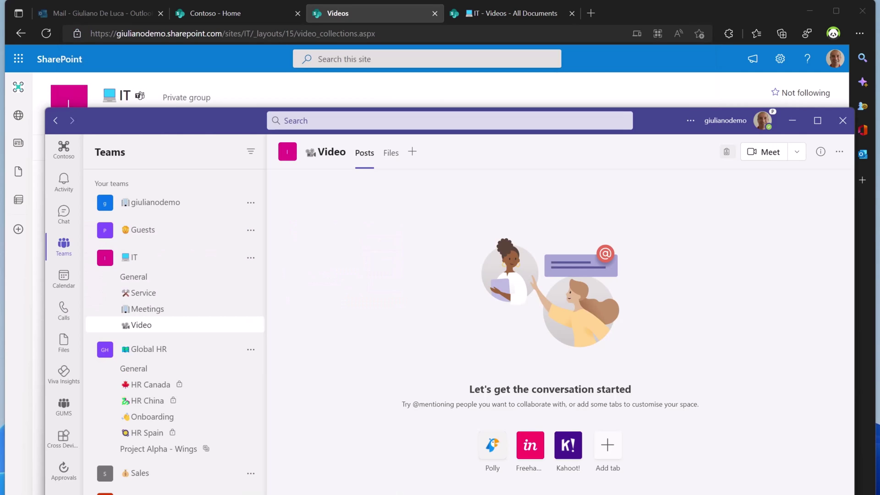
{"action": "left_click", "coordinate": [371, 292]}
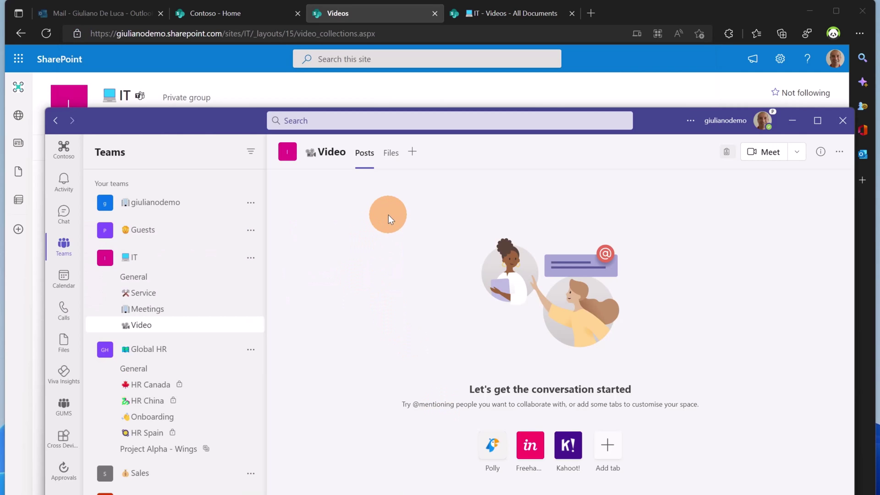
Add a SharePoint tab to the Video channel from any SharePoint site, using the copied video_collections.aspx link.
{"action": "left_click", "coordinate": [412, 155]}
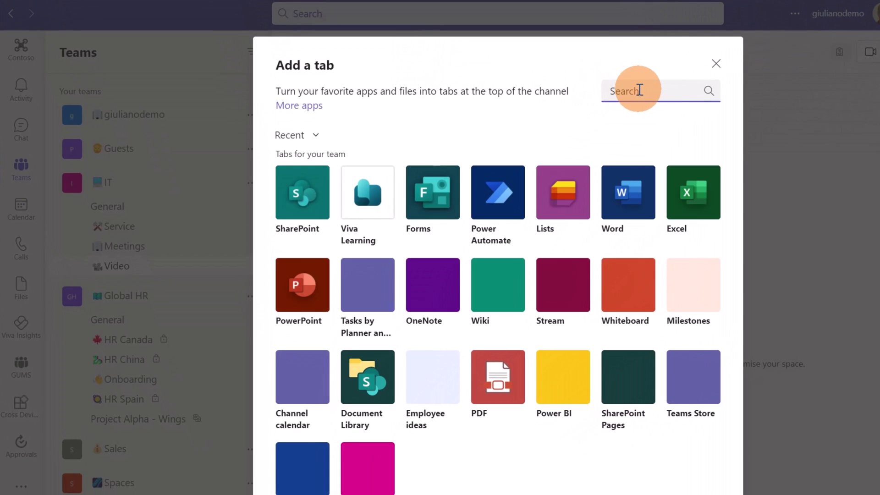
{"action": "left_click", "coordinate": [296, 191]}
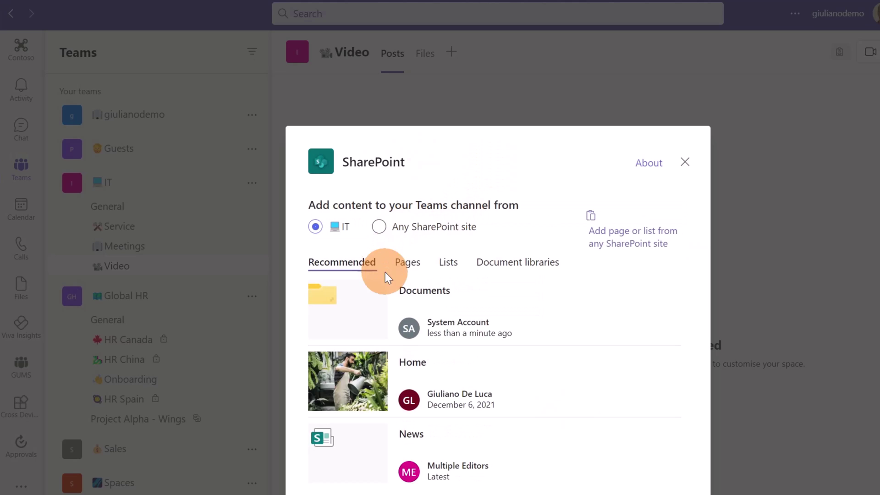
{"action": "left_click", "coordinate": [405, 268]}
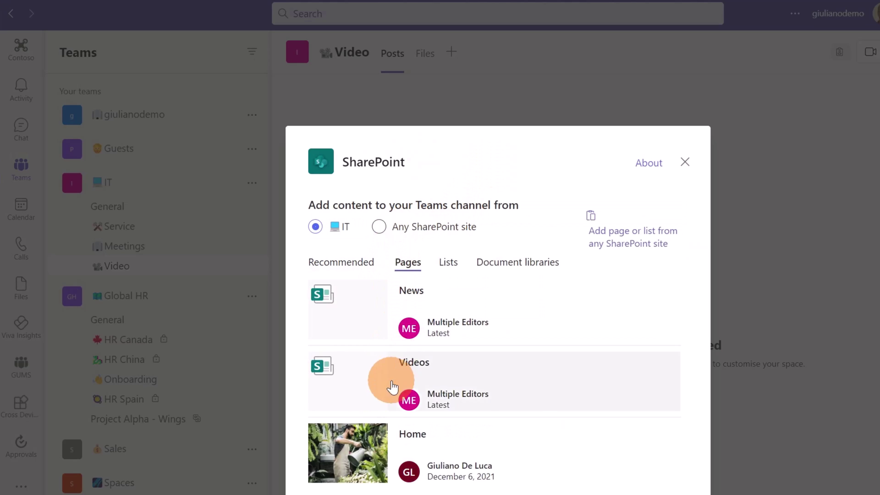
{"action": "scroll", "coordinate": [392, 399], "scroll_direction": "down", "scroll_amount": 2}
{"action": "scroll", "coordinate": [385, 440], "scroll_direction": "up", "scroll_amount": 2}
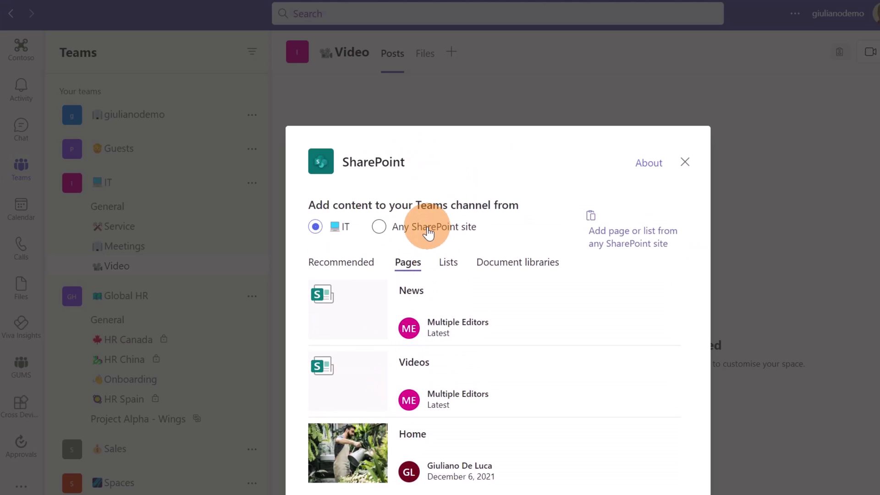
{"action": "left_click", "coordinate": [440, 234]}
{"action": "left_click", "coordinate": [422, 280]}
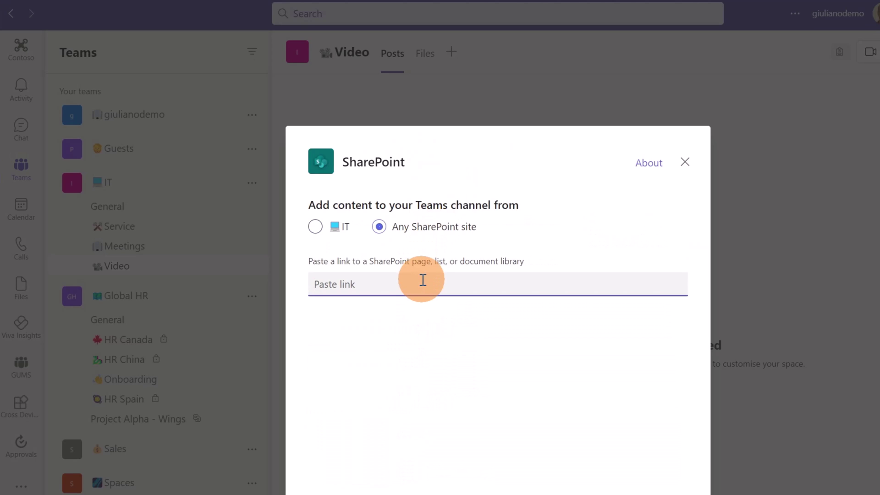
{"action": "key", "text": "ctrl+v"}
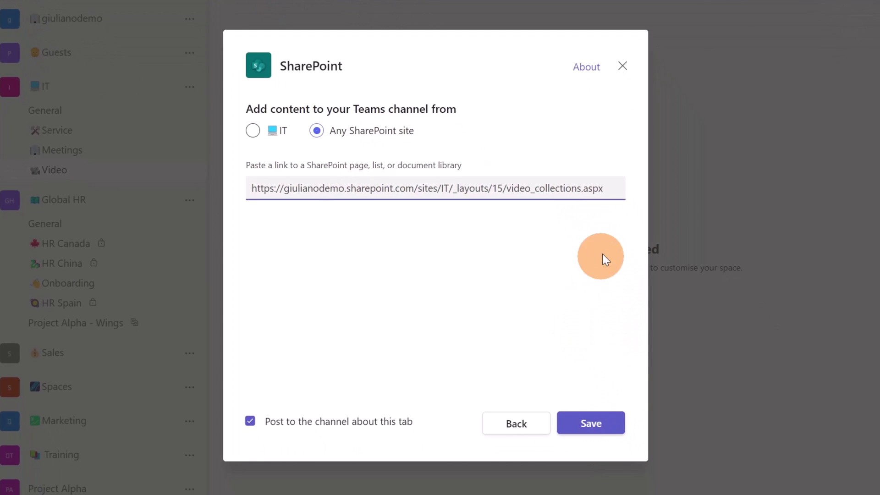
{"action": "left_click", "coordinate": [600, 426]}
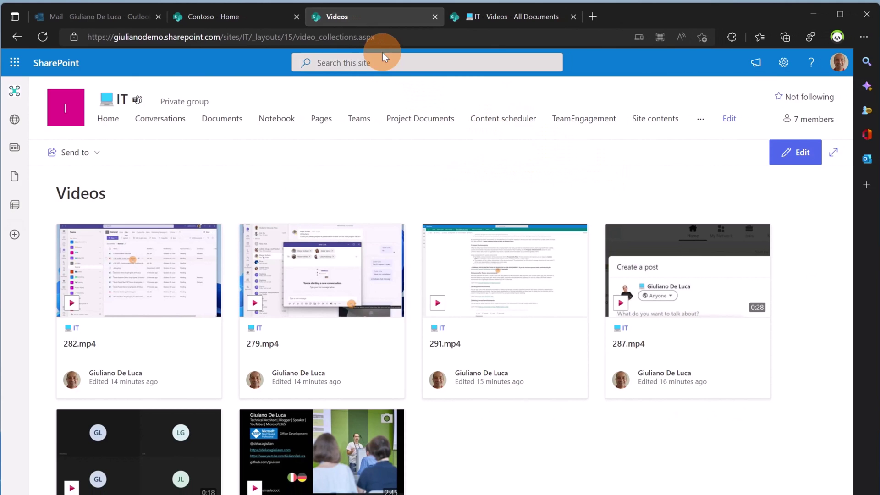
In the browser, open the Videos page for editing, publish it, and dismiss the page promotion options.
{"action": "left_click_drag", "start_coordinate": [385, 40], "coordinate": [293, 35]}
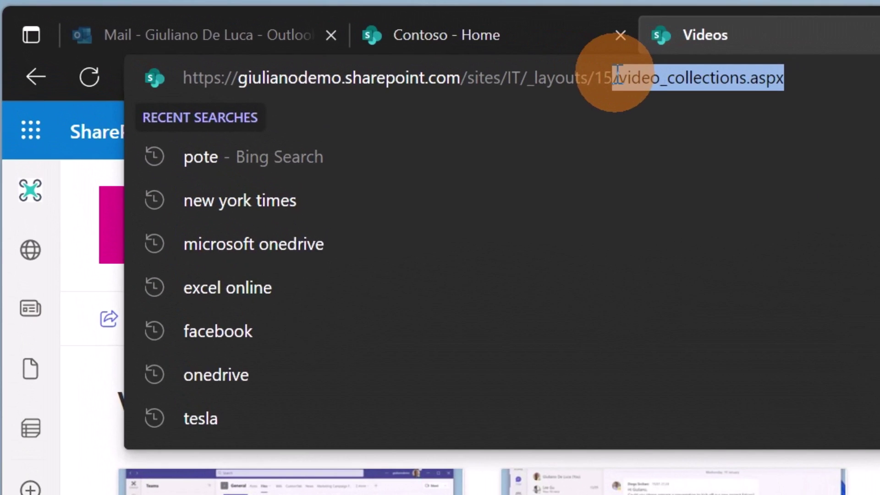
{"action": "left_click_drag", "start_coordinate": [617, 74], "coordinate": [525, 66]}
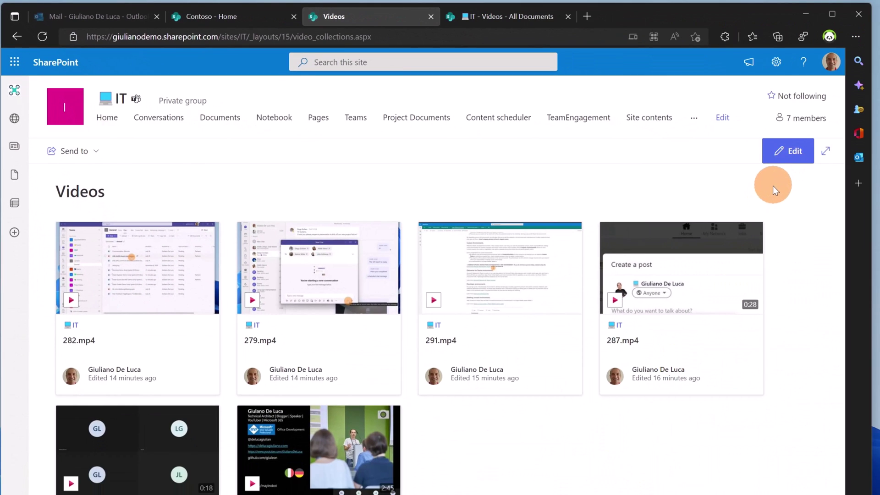
{"action": "left_click", "coordinate": [790, 163]}
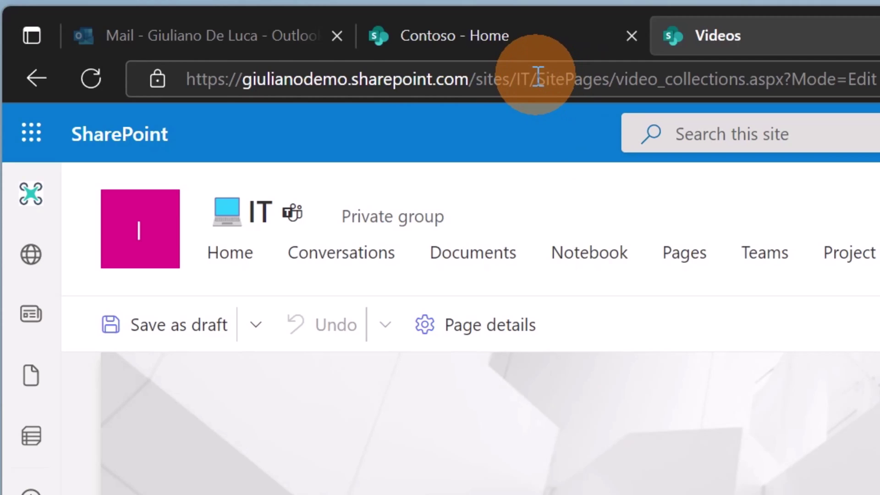
{"action": "left_click_drag", "start_coordinate": [539, 75], "coordinate": [610, 77]}
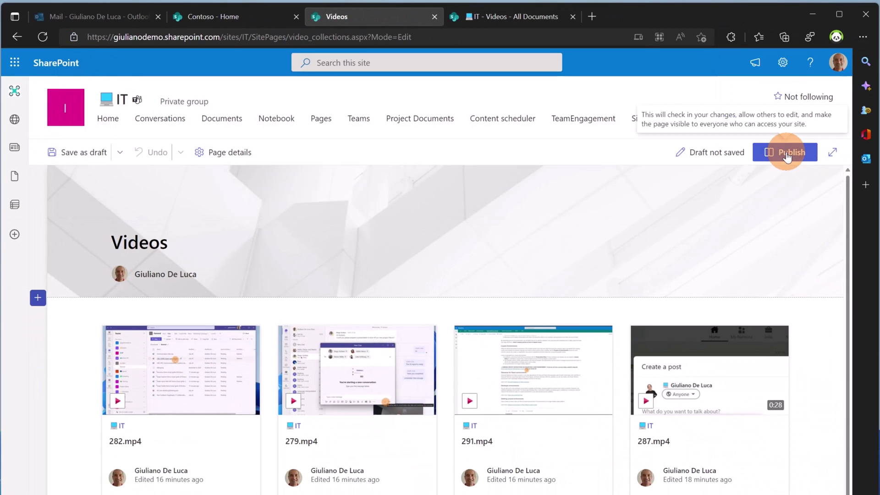
{"action": "left_click", "coordinate": [787, 156]}
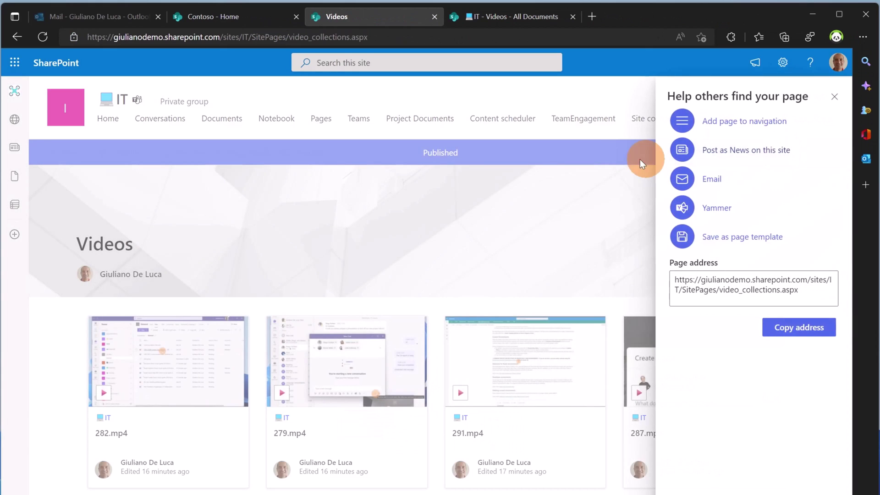
{"action": "left_click", "coordinate": [834, 96]}
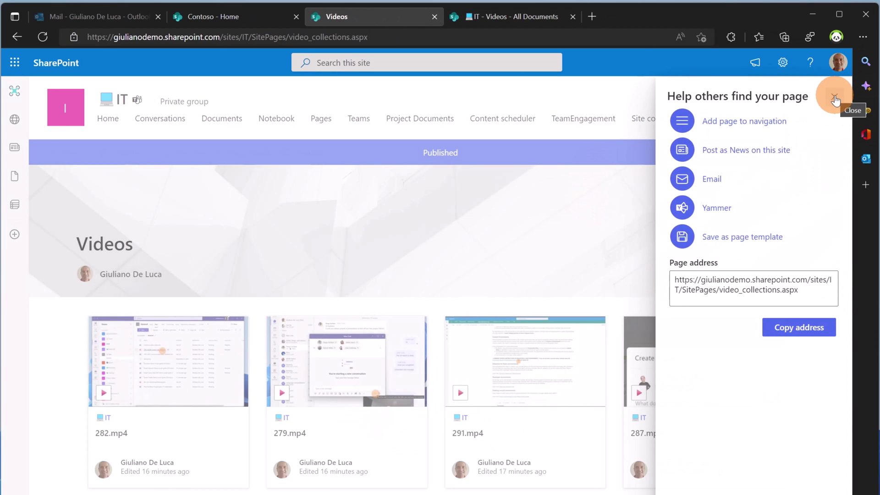
{"action": "left_click", "coordinate": [834, 99]}
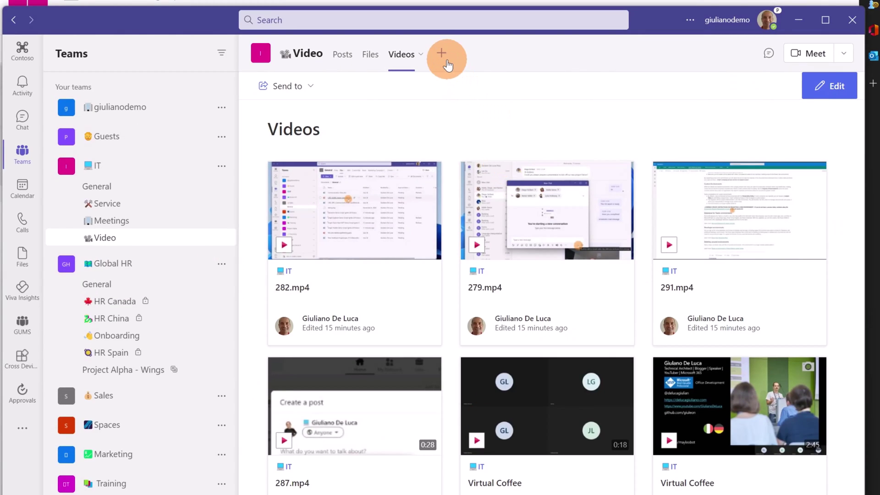
In Teams, add another SharePoint tab to the Video channel showing the newly published Videos page from the IT site.
{"action": "left_click", "coordinate": [443, 55]}
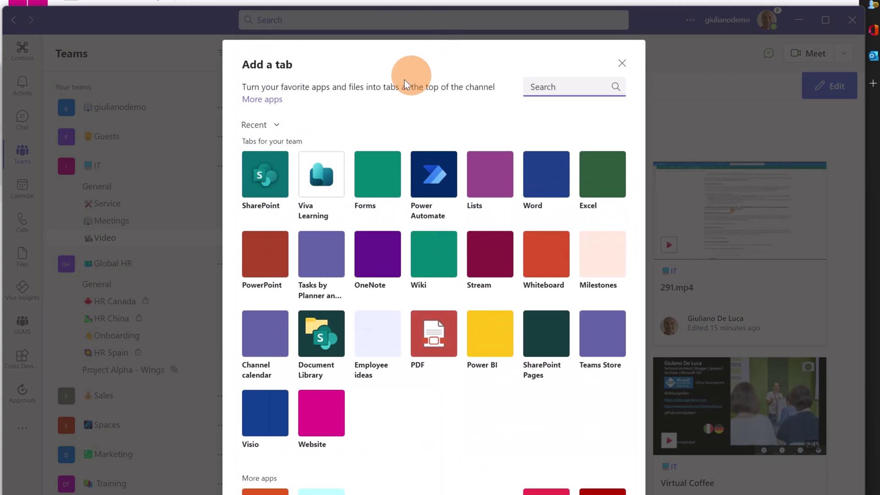
{"action": "left_click", "coordinate": [266, 185]}
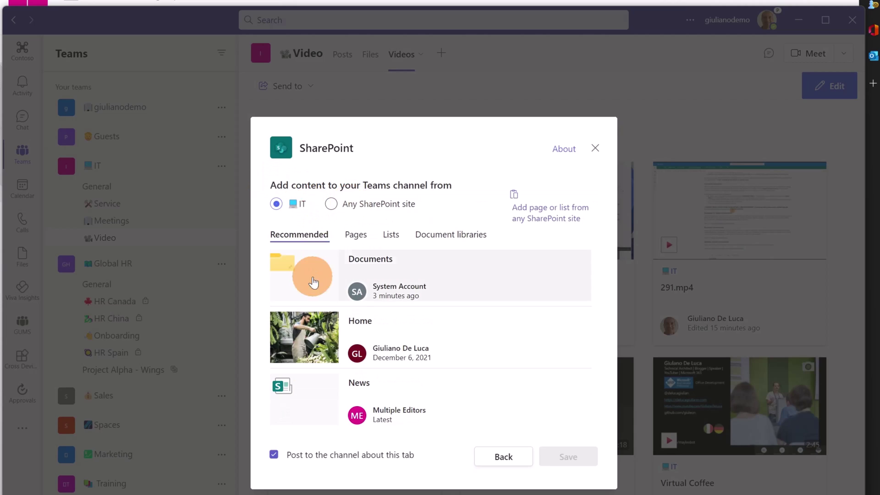
{"action": "scroll", "coordinate": [315, 302], "scroll_direction": "down", "scroll_amount": 5}
{"action": "scroll", "coordinate": [318, 307], "scroll_direction": "down", "scroll_amount": 2}
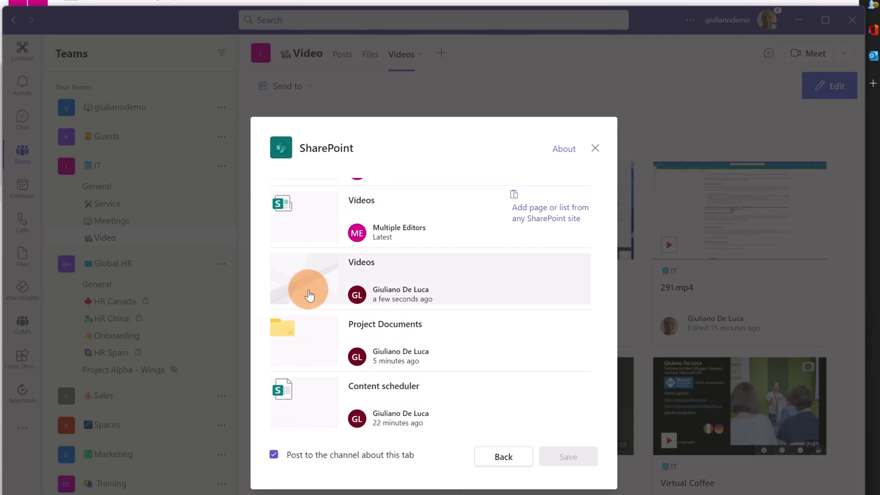
{"action": "scroll", "coordinate": [335, 290], "scroll_direction": "up", "scroll_amount": 6}
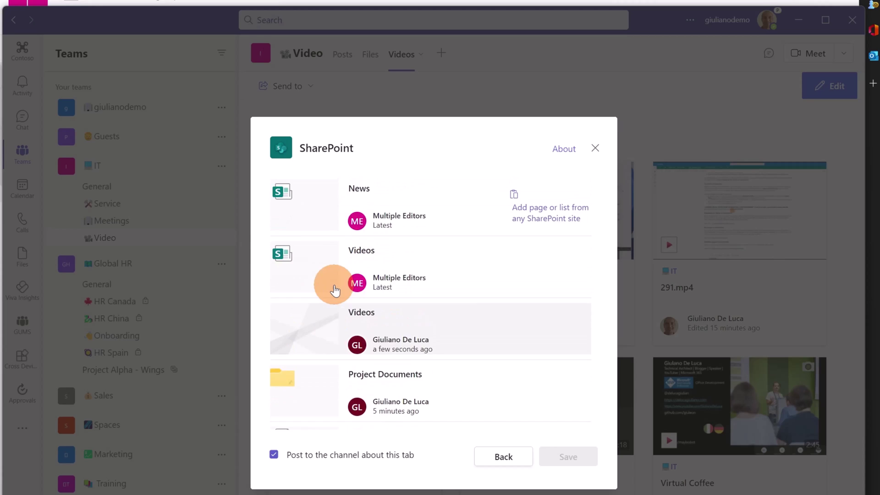
{"action": "left_click", "coordinate": [357, 236]}
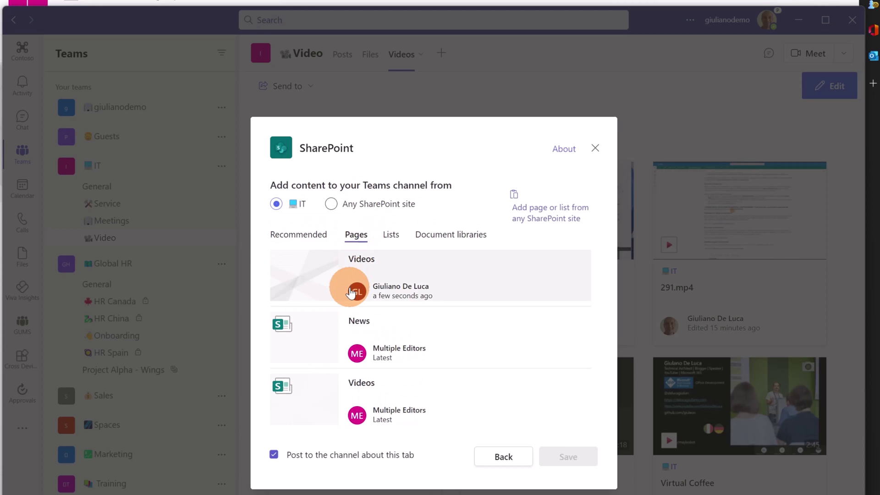
{"action": "left_click", "coordinate": [308, 283]}
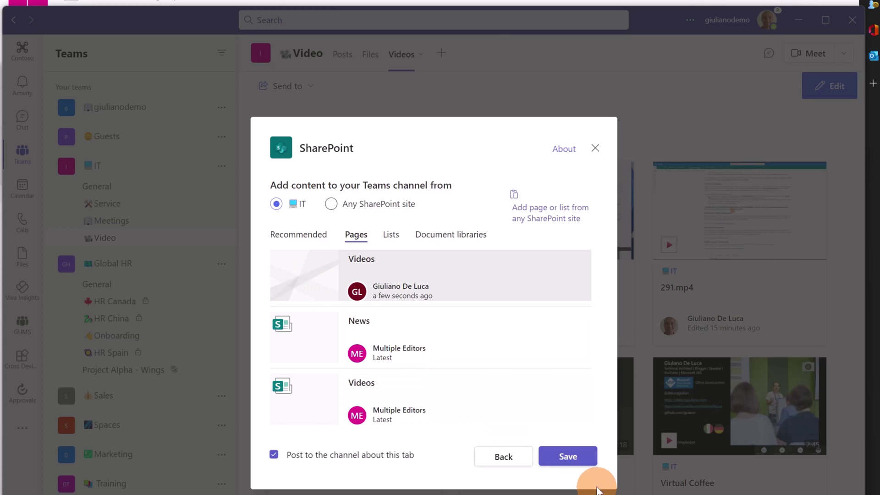
{"action": "left_click", "coordinate": [576, 455]}
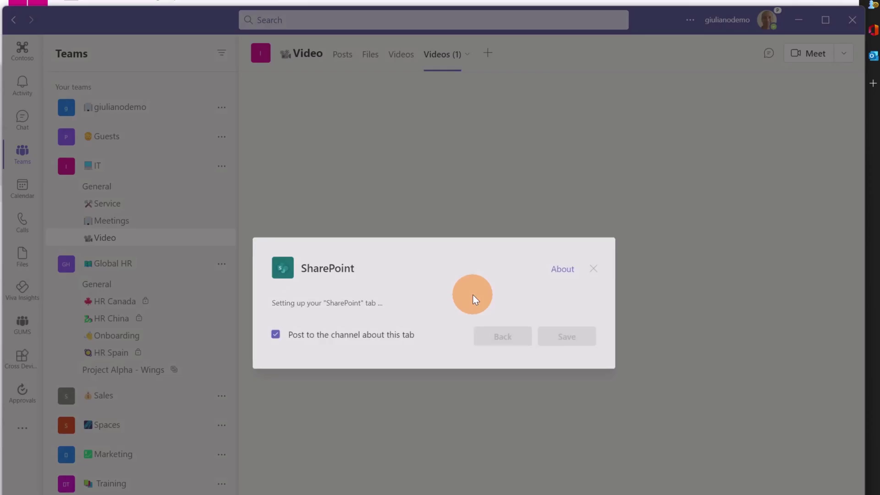